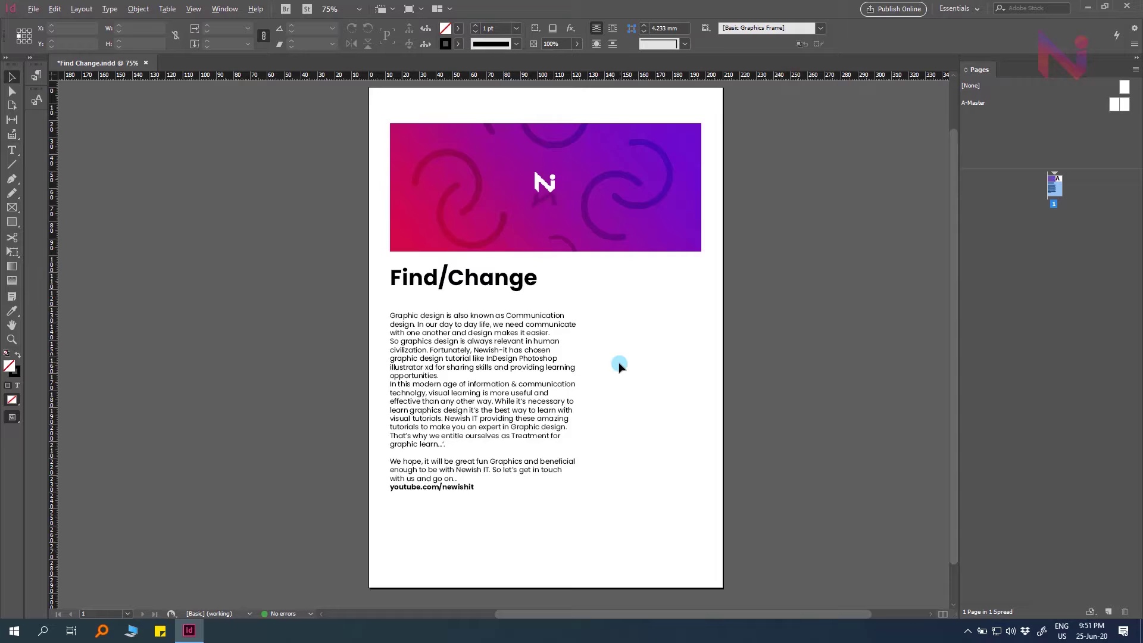
Open the Find/Change dialog and place it beside the body text of the page
scroll(619, 365, up, 2)
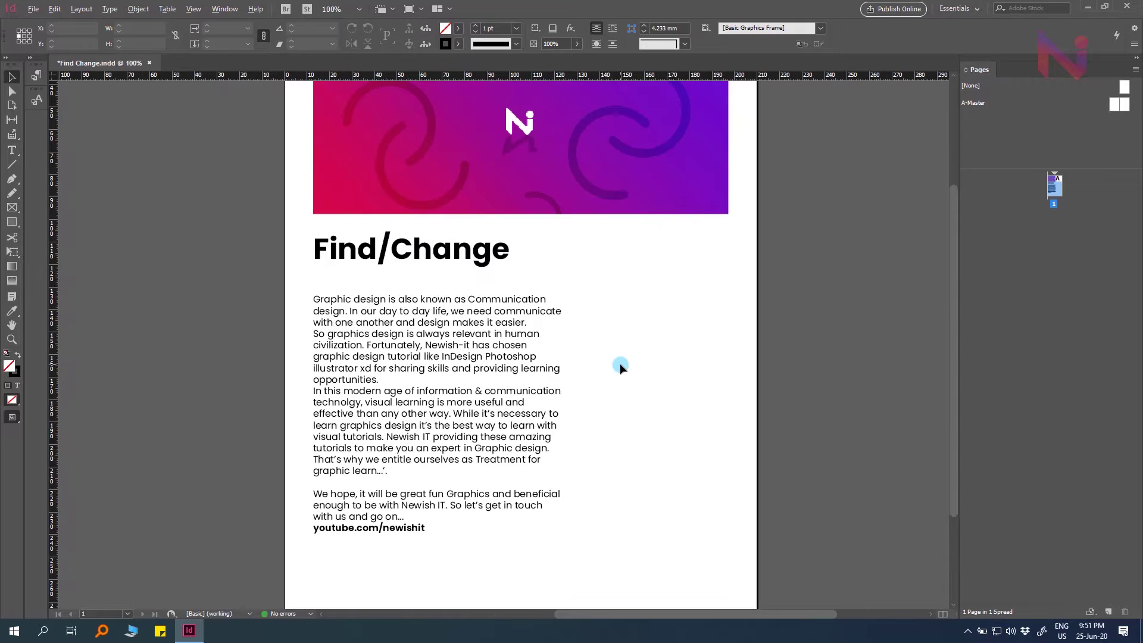
scroll(620, 366, down, 3)
scroll(594, 336, down, 1)
click(54, 9)
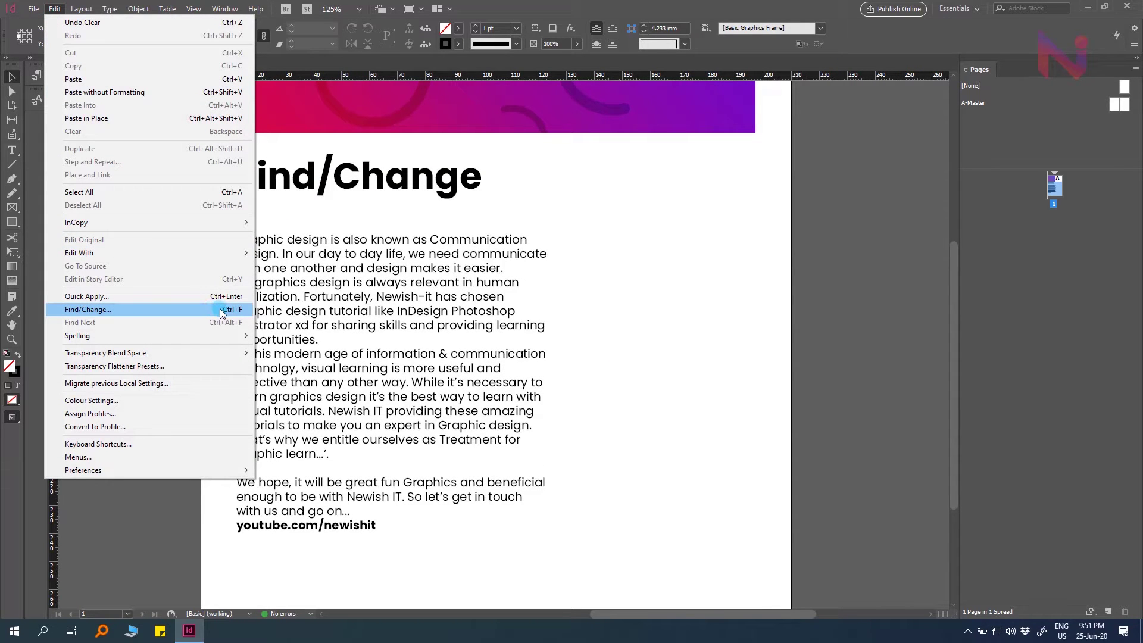
click(156, 308)
drag(777, 136, 695, 183)
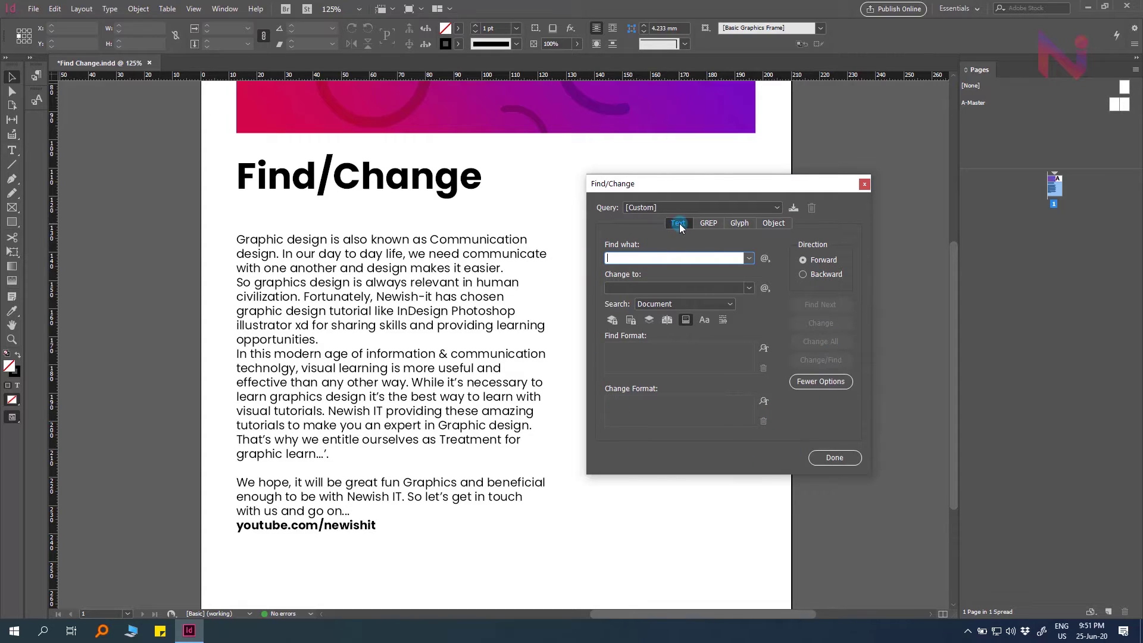
Examine the find and replacement fields and the search scope choices offered for the body text frame
click(614, 249)
click(632, 268)
click(617, 290)
click(721, 320)
click(657, 303)
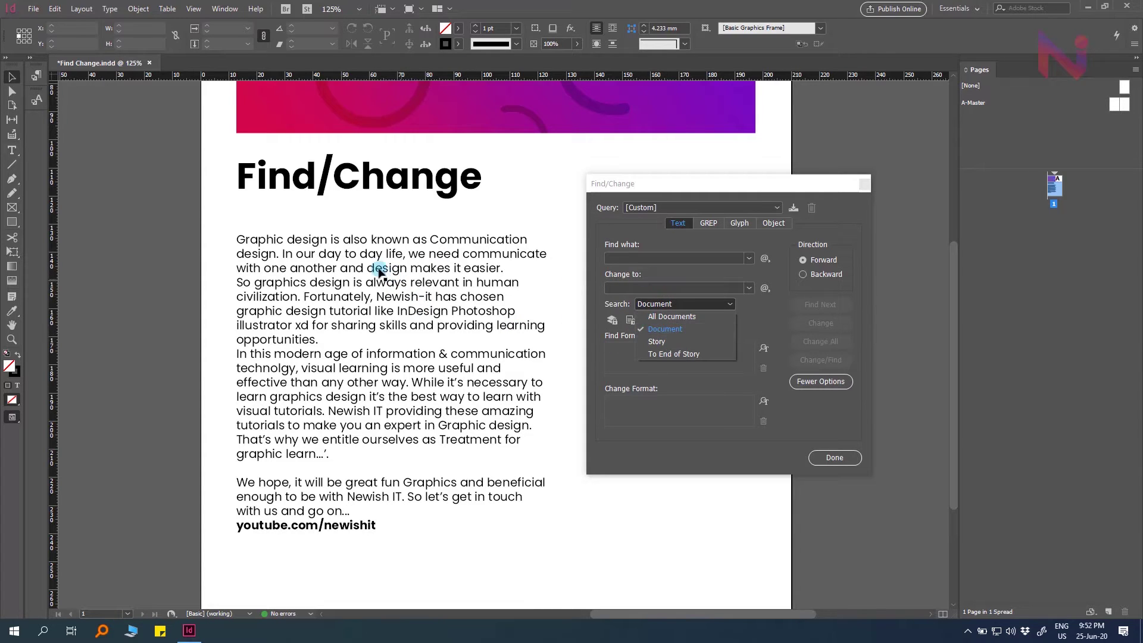
click(400, 279)
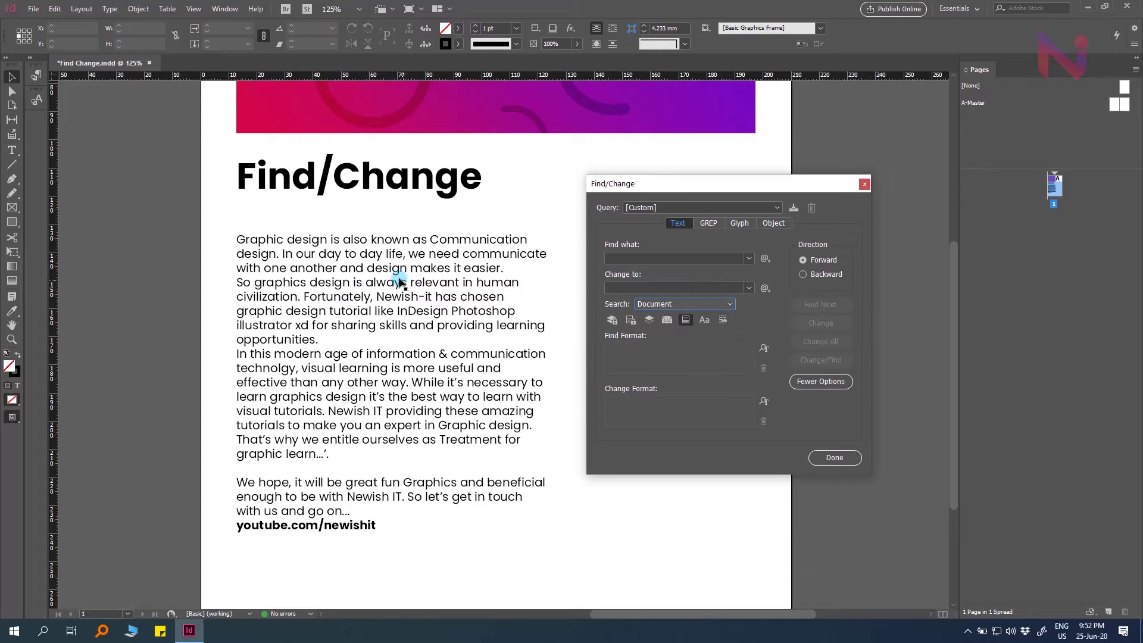
click(394, 283)
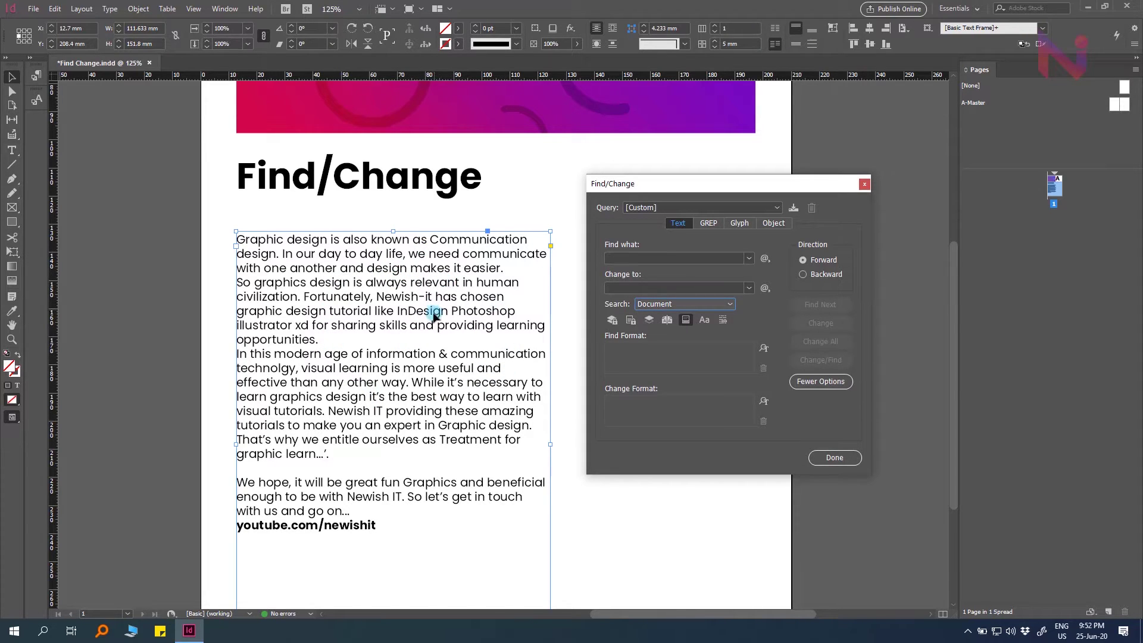
click(690, 304)
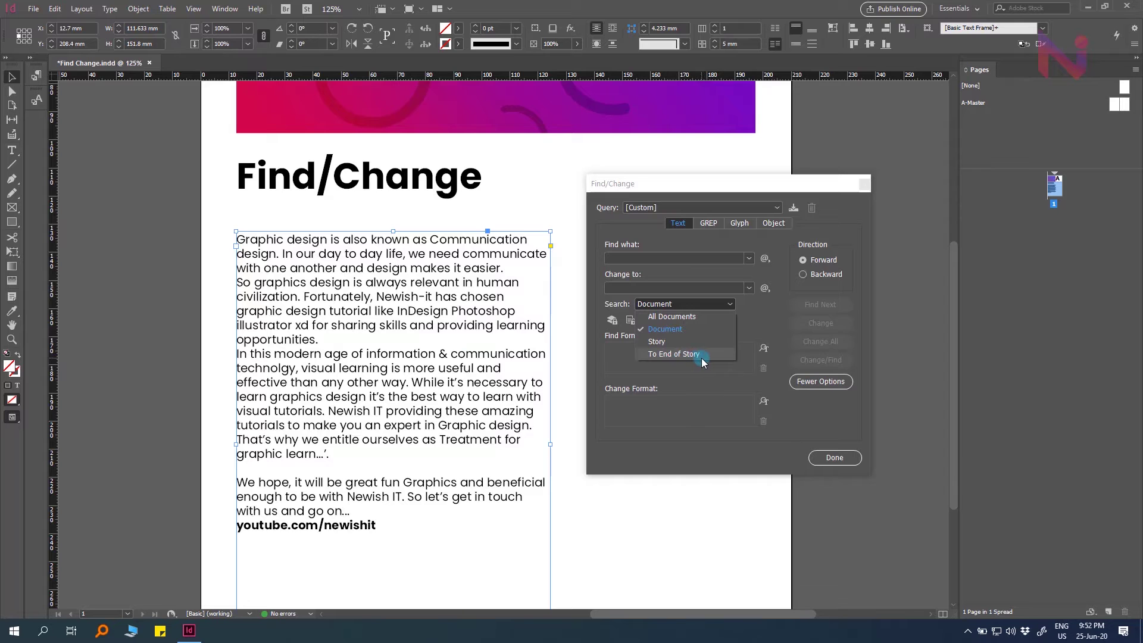
click(673, 303)
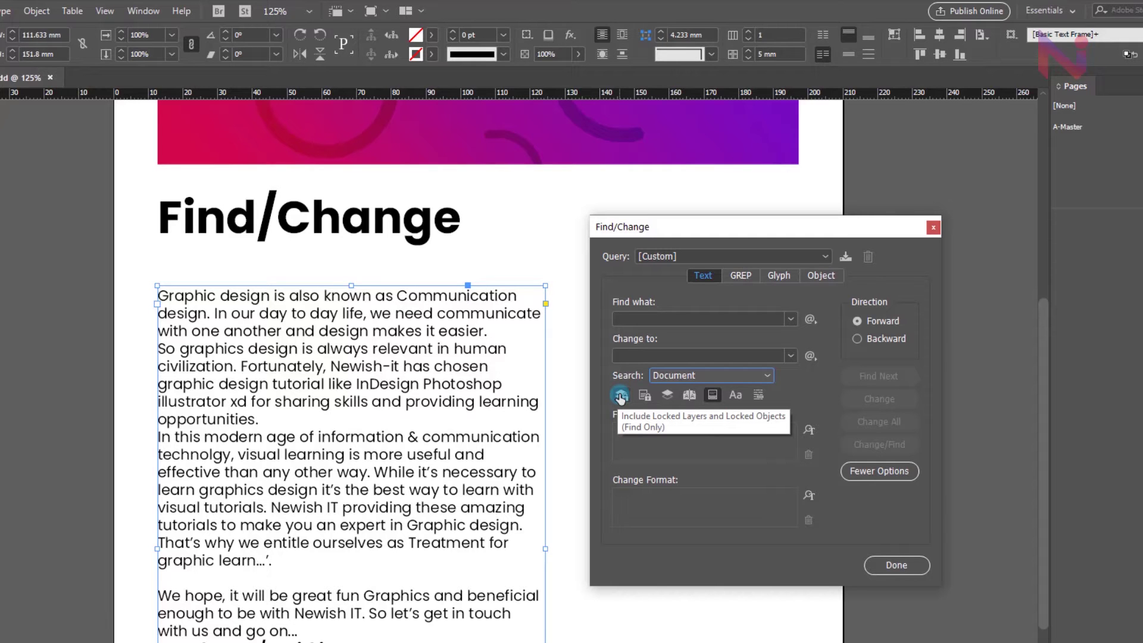
Examine the search options for locked layers, footnotes and whole words
click(620, 396)
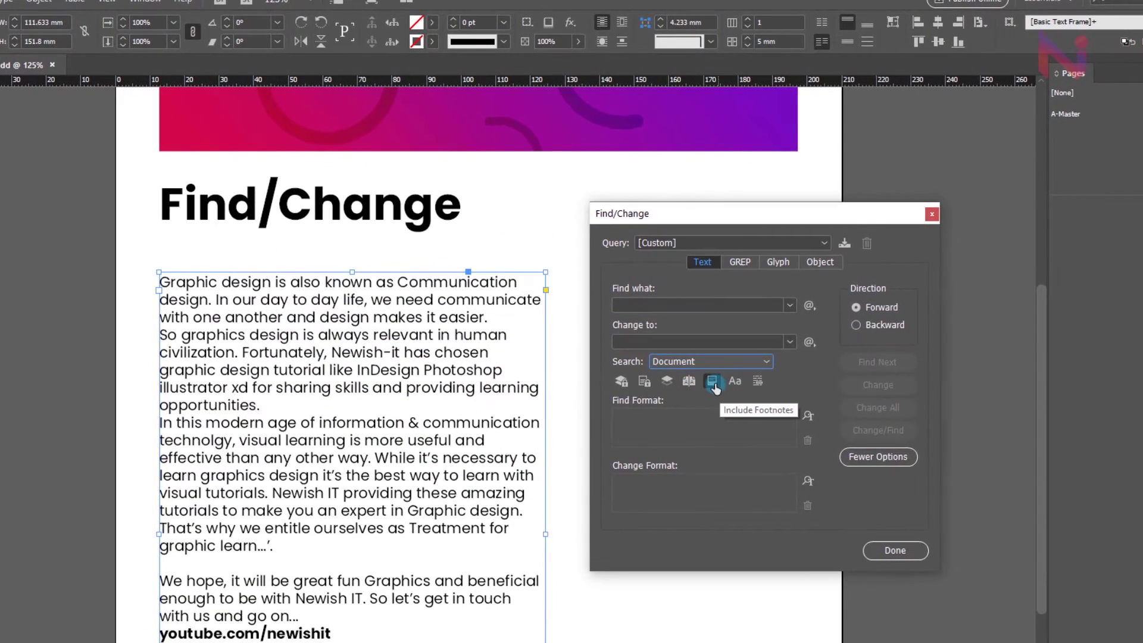
click(714, 387)
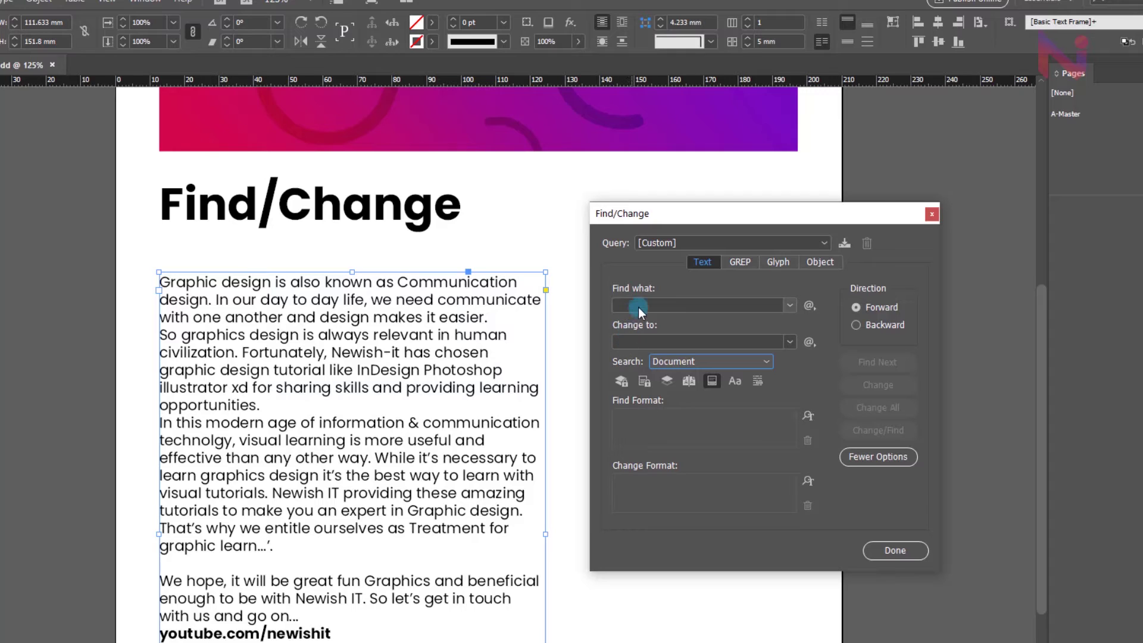
click(759, 387)
Search the document for "graphic" and advance to the second match
click(620, 303)
click(641, 306)
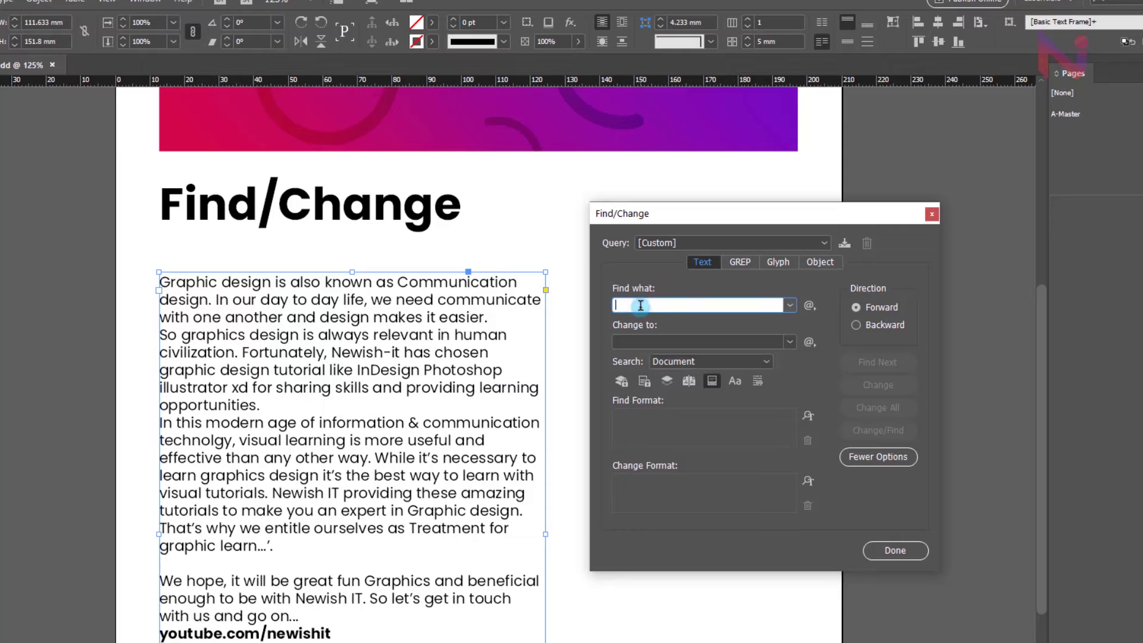
text(graph)
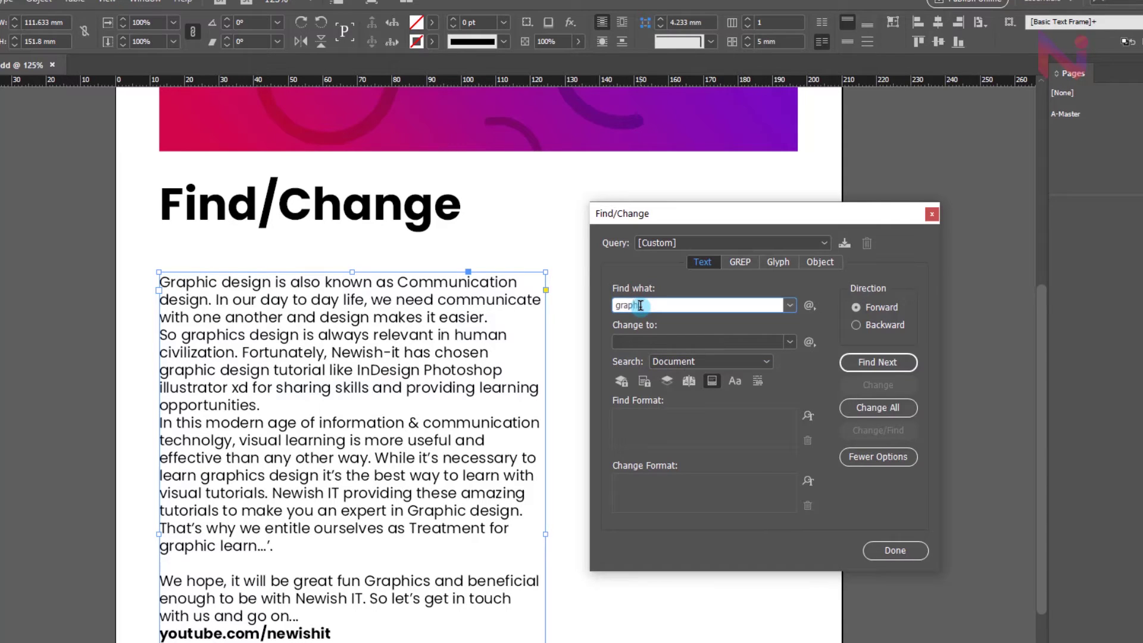
text(ic)
click(877, 363)
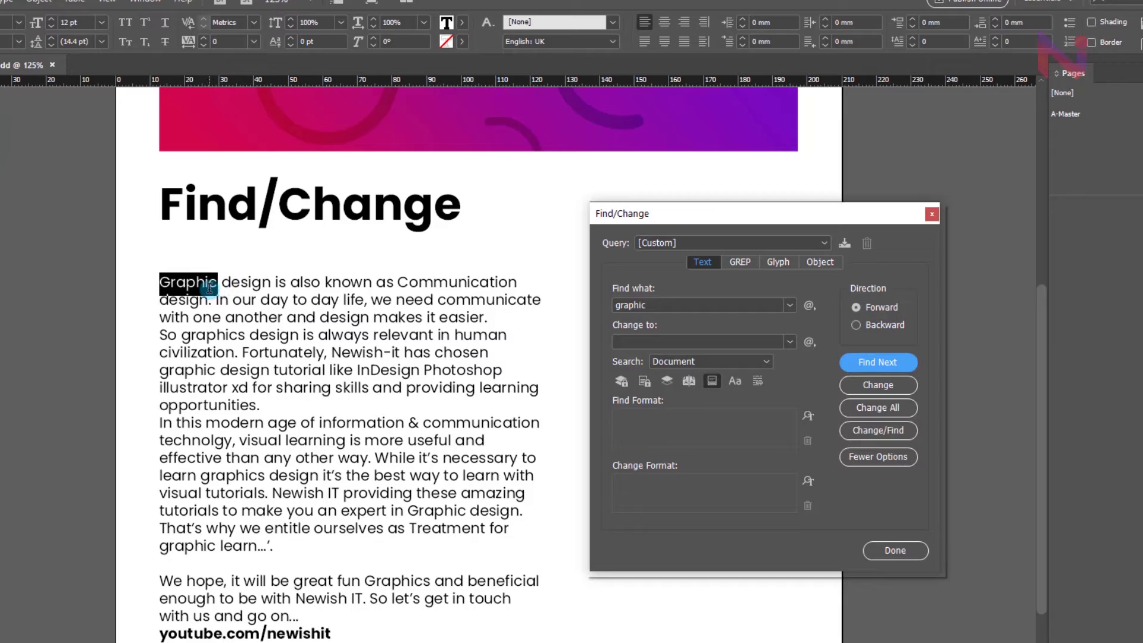
click(883, 363)
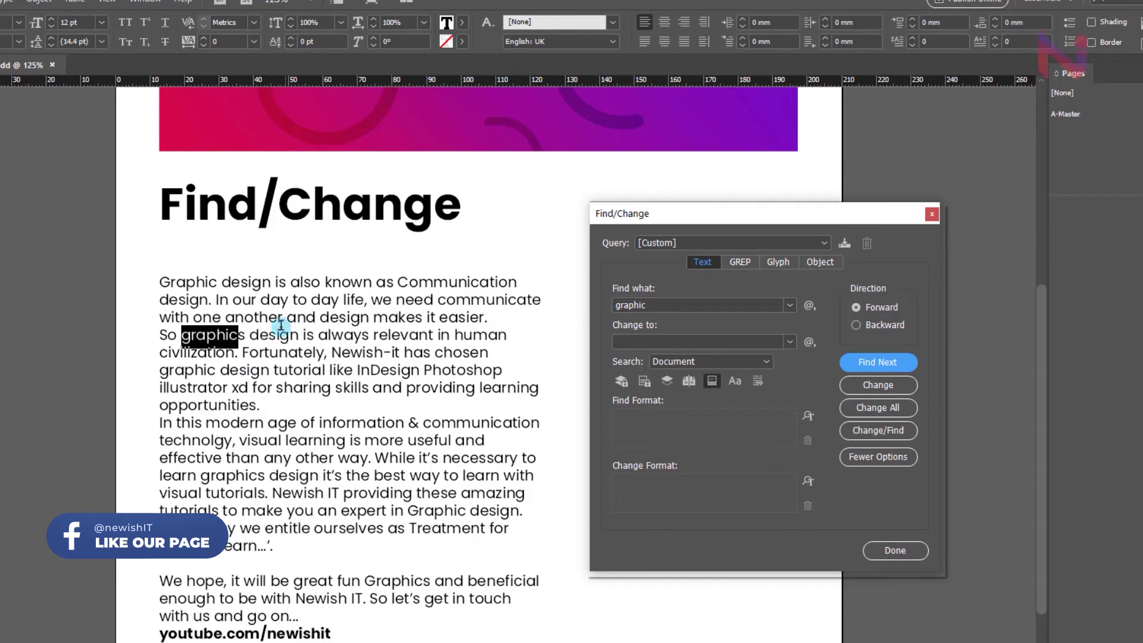
Set the replacement text to "gaphics" and restrict the search to whole words
click(634, 342)
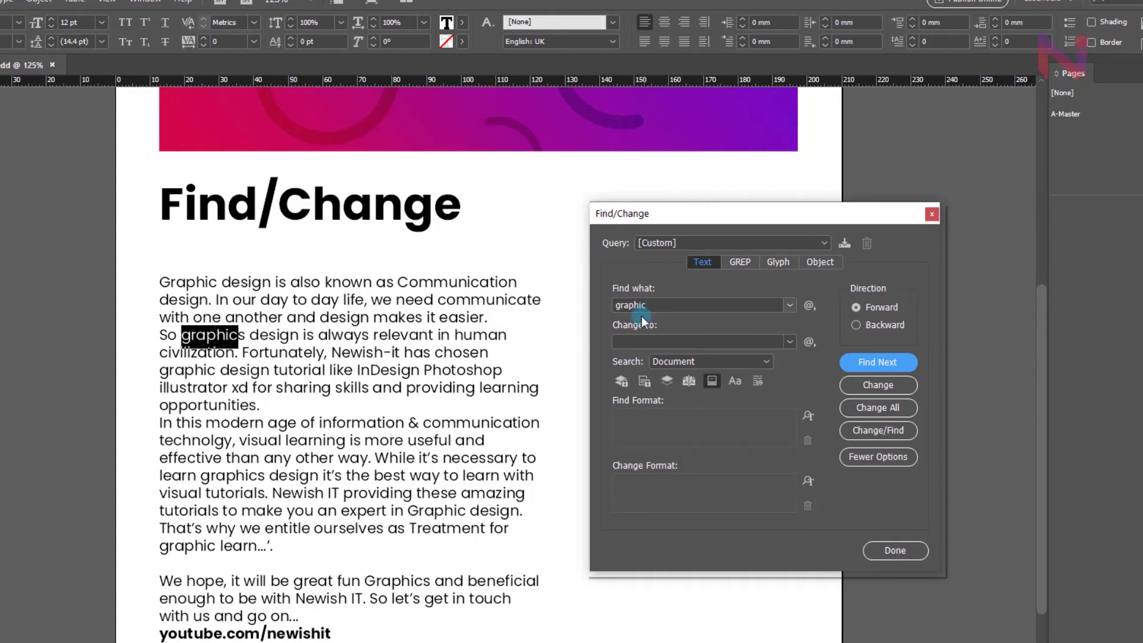
click(643, 340)
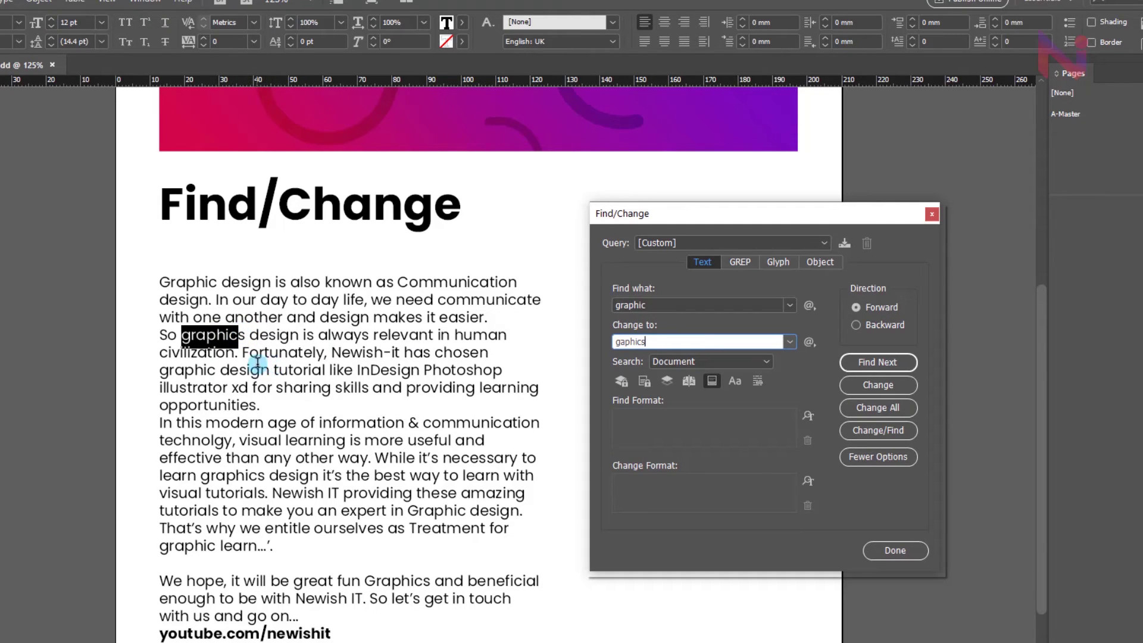
click(758, 384)
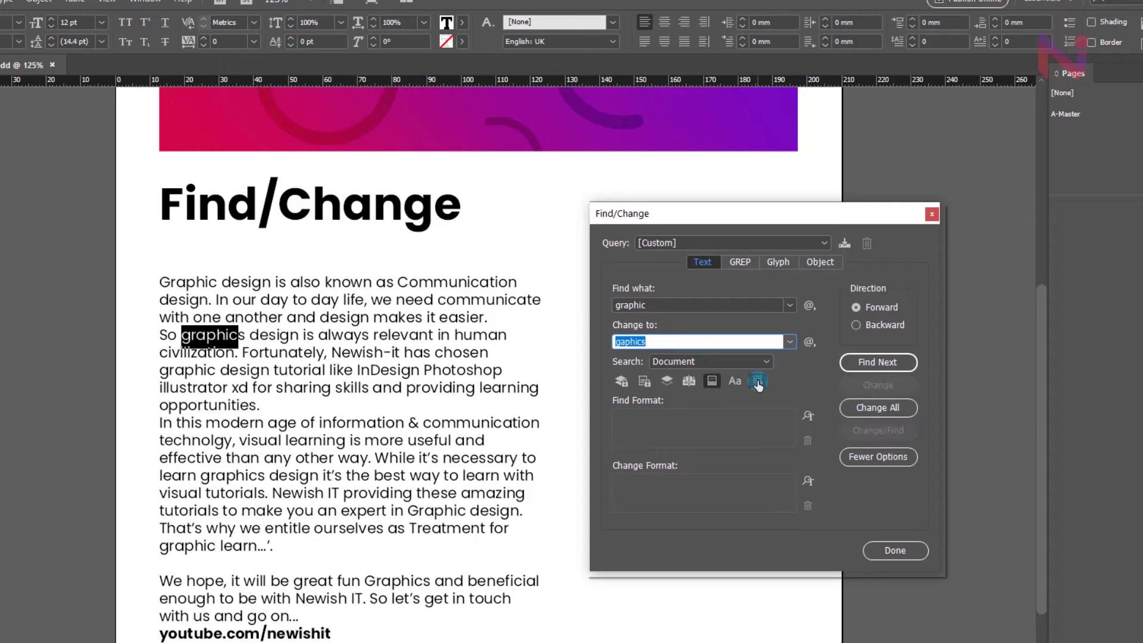
Find the whole-word matches and replace "Graphic" in "expert in Graphic design" and "graphic" in "graphic learn" individually
click(866, 363)
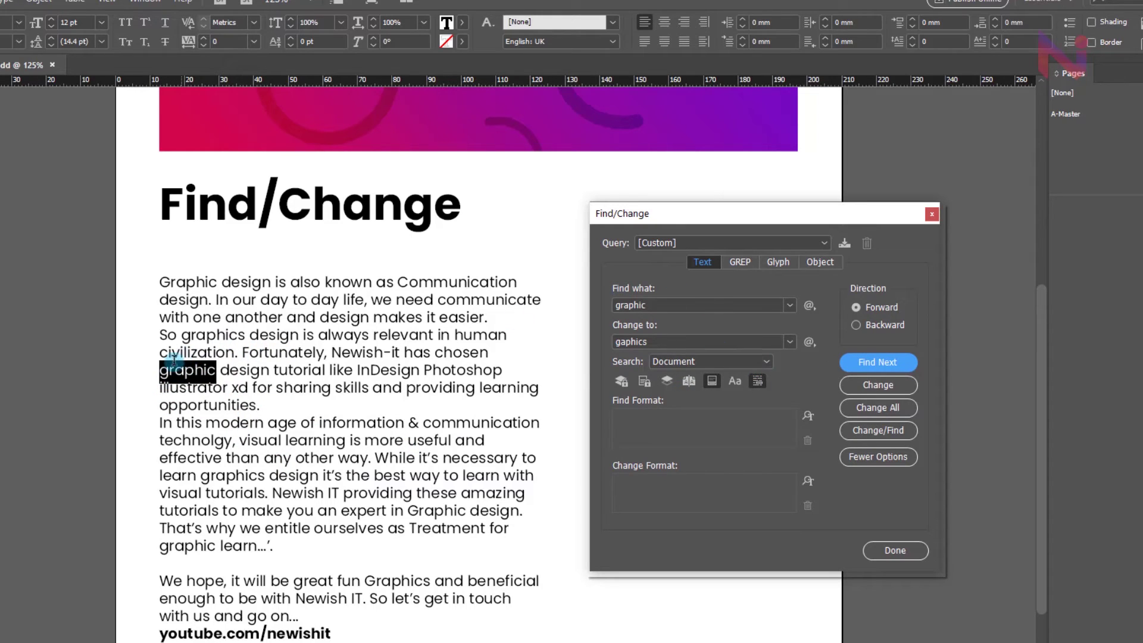
click(869, 362)
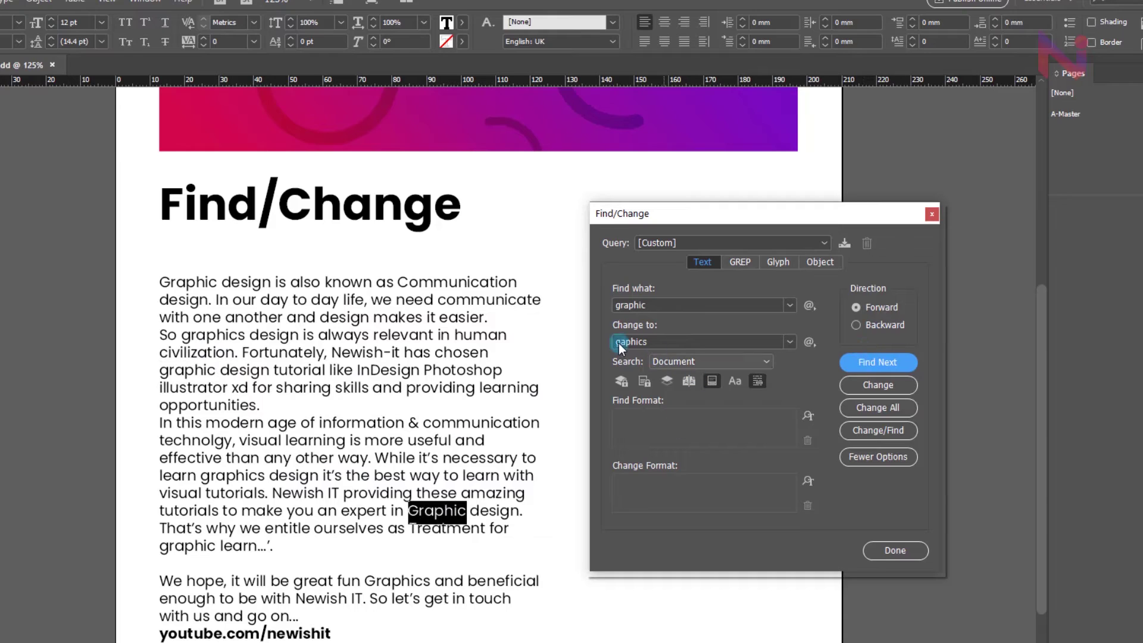
click(873, 387)
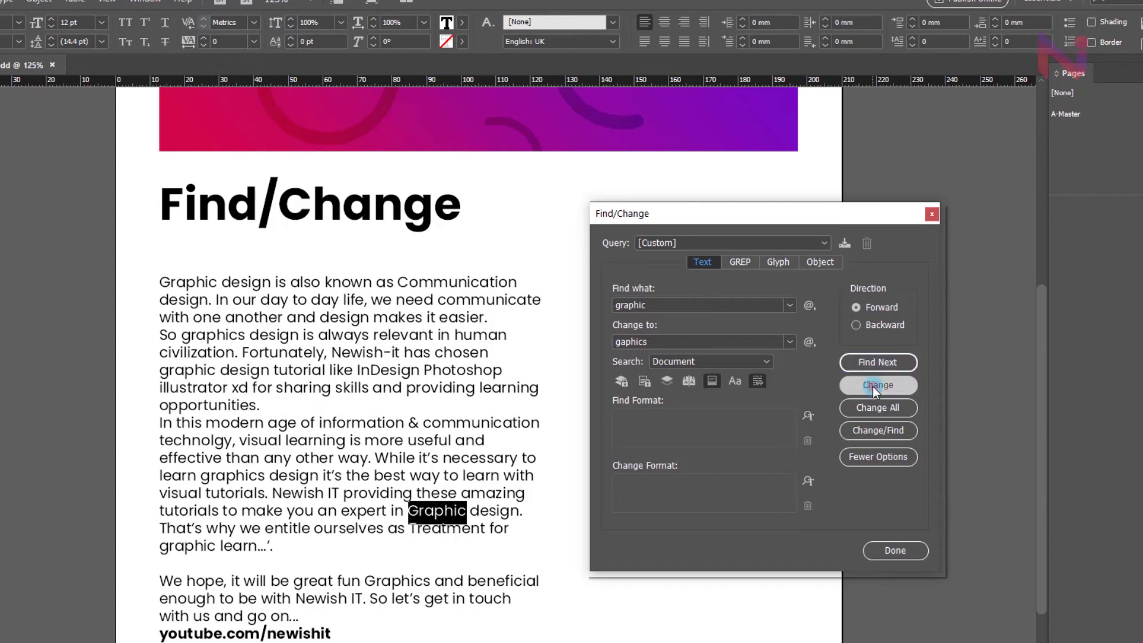
click(876, 364)
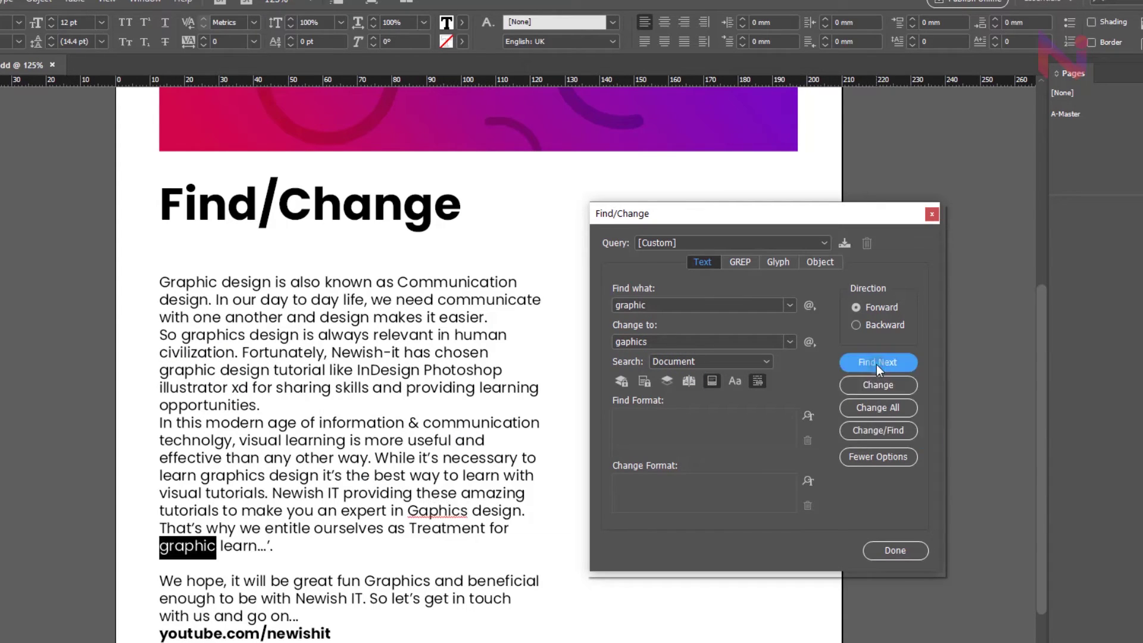
click(876, 386)
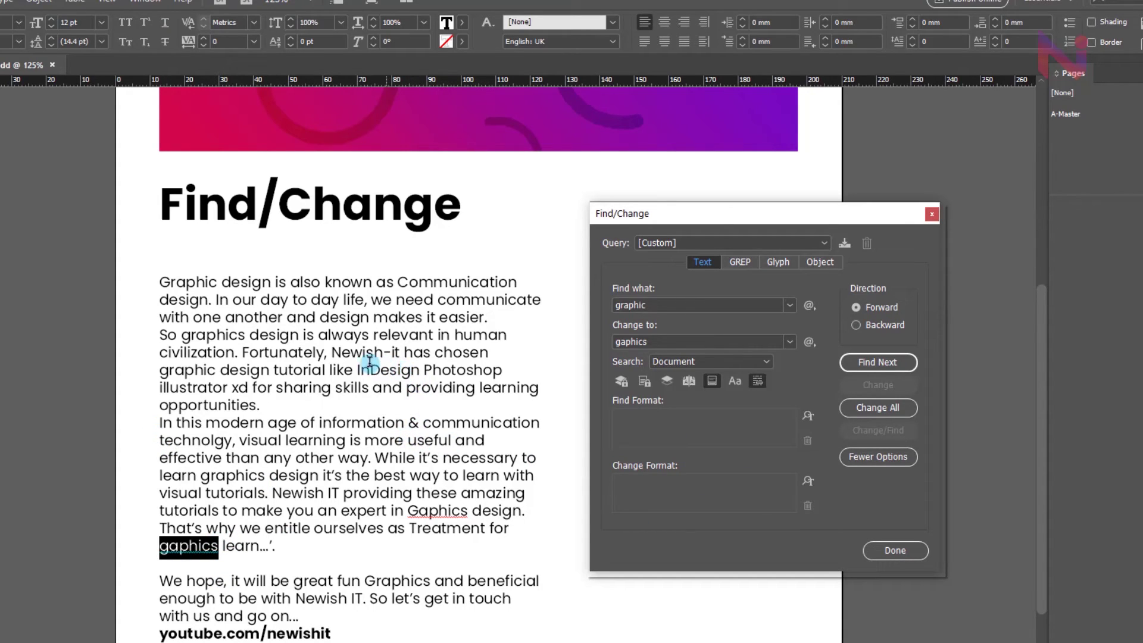
Copy the hyphen from "Newish-it" in the body text and use it as the search text in place of "graphic"
click(389, 354)
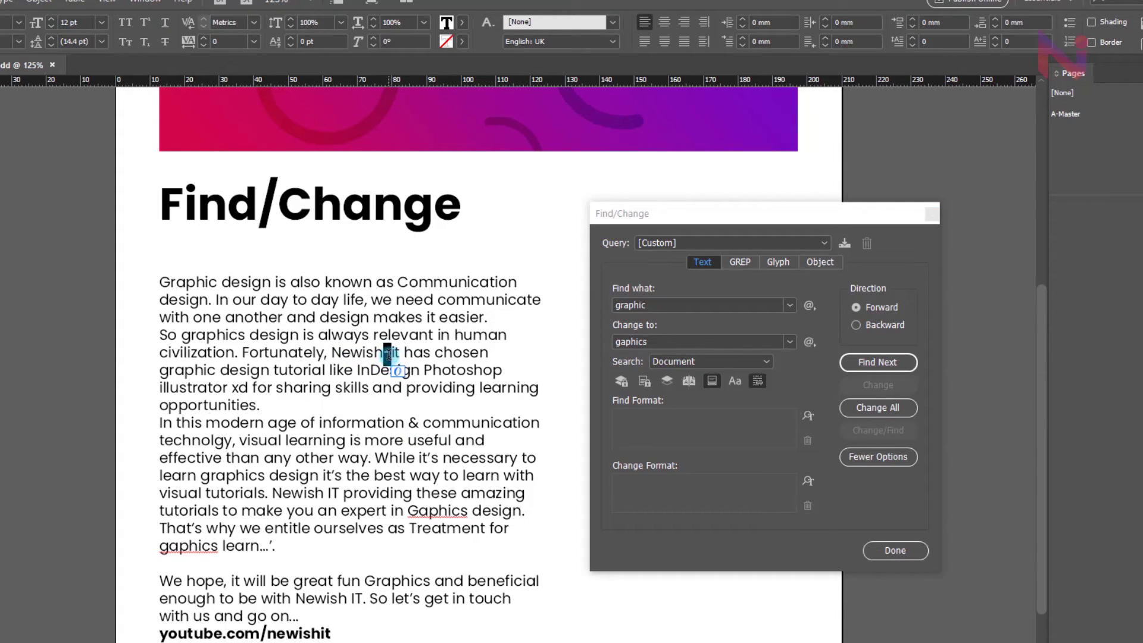
key(BackSpace)
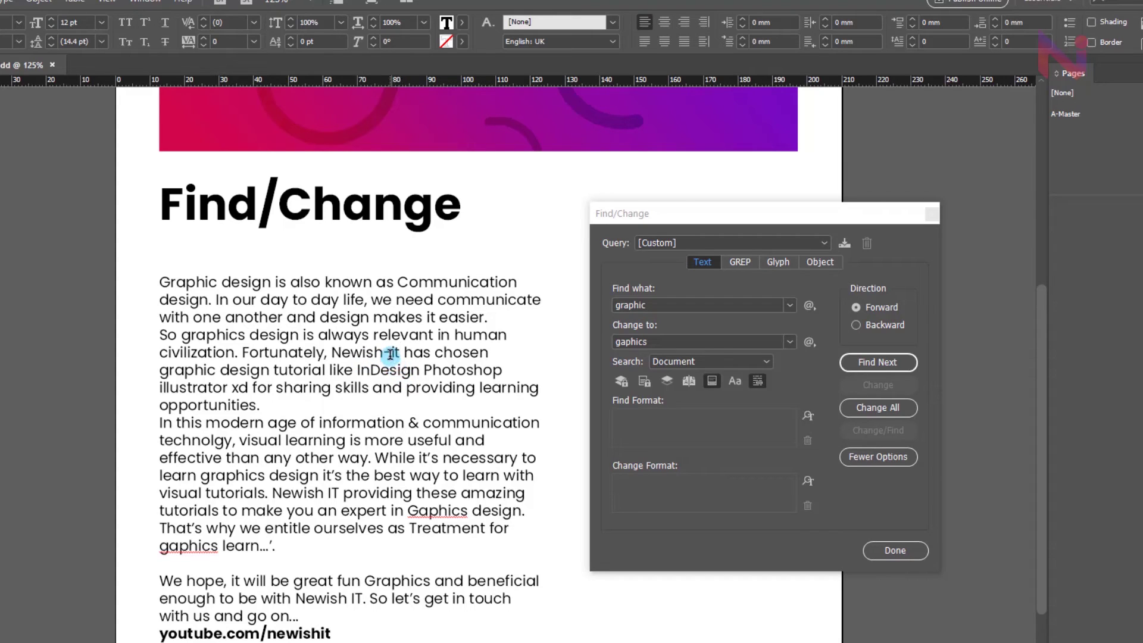
key(ctrl+z)
key(ctrl+c)
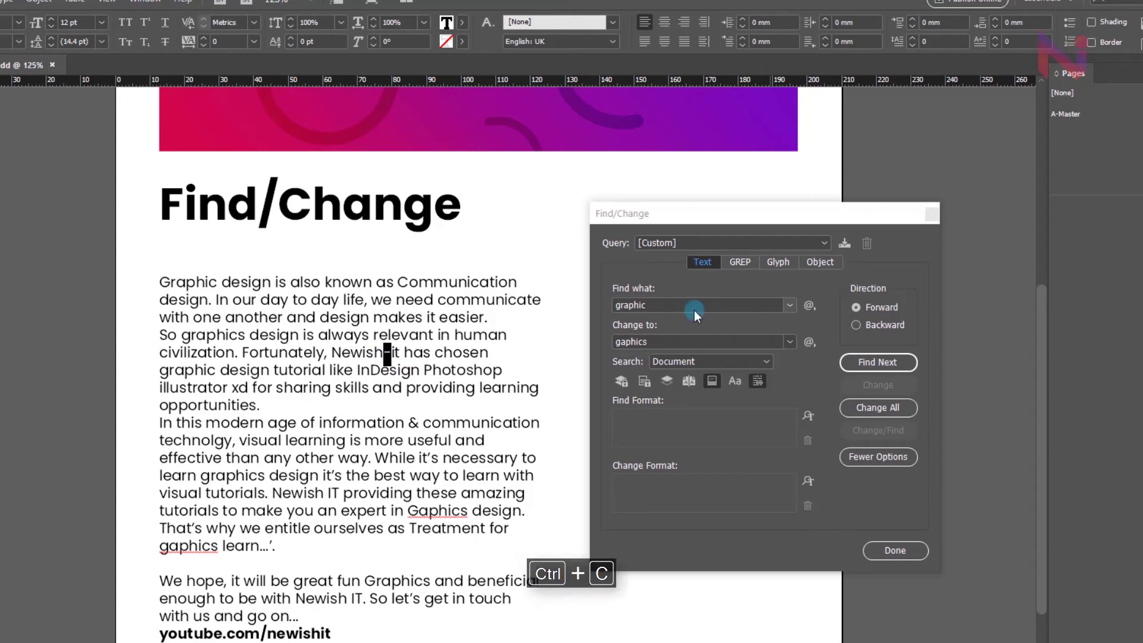
click(659, 306)
drag(650, 306, 601, 306)
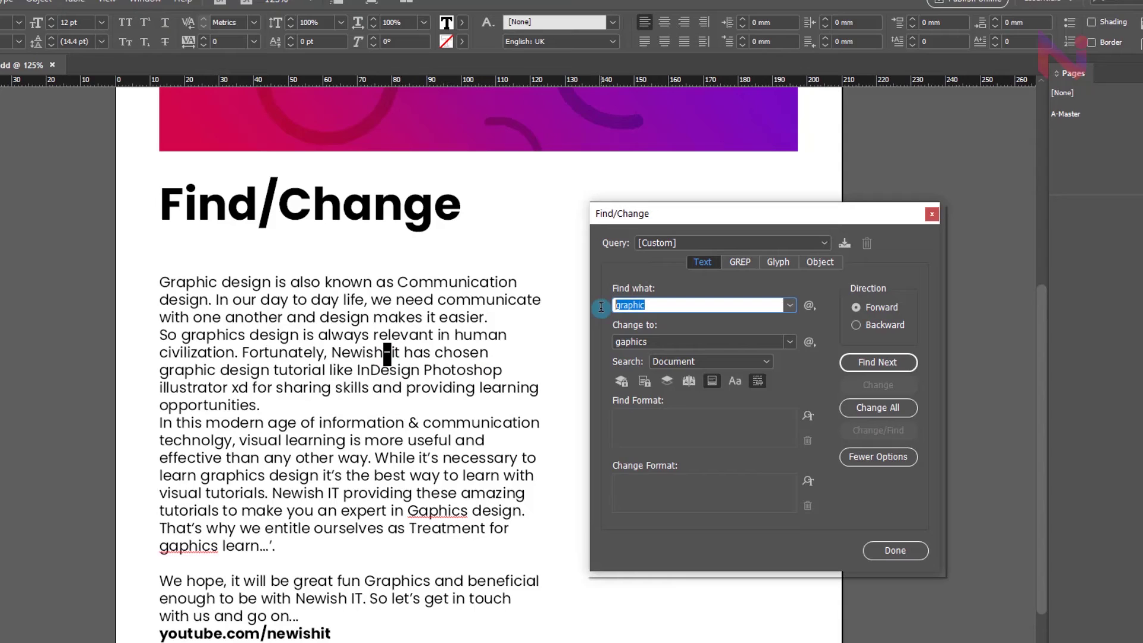
key(ctrl+v)
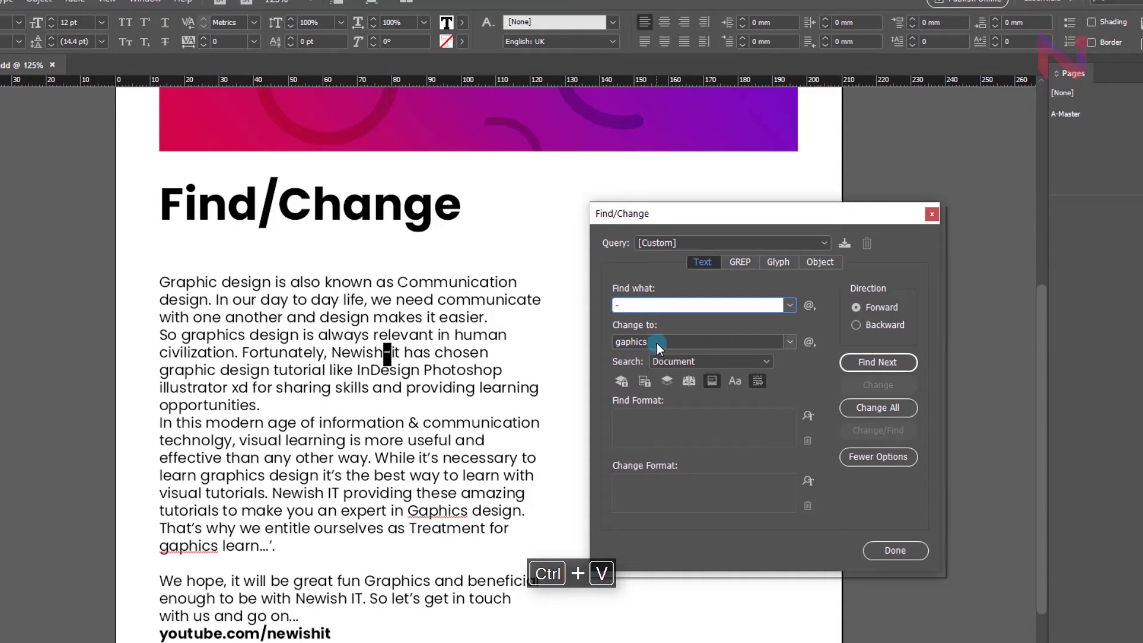
Clear the replacement text and set it to the Em Dash special character (^_)
drag(656, 341, 588, 342)
key(Delete)
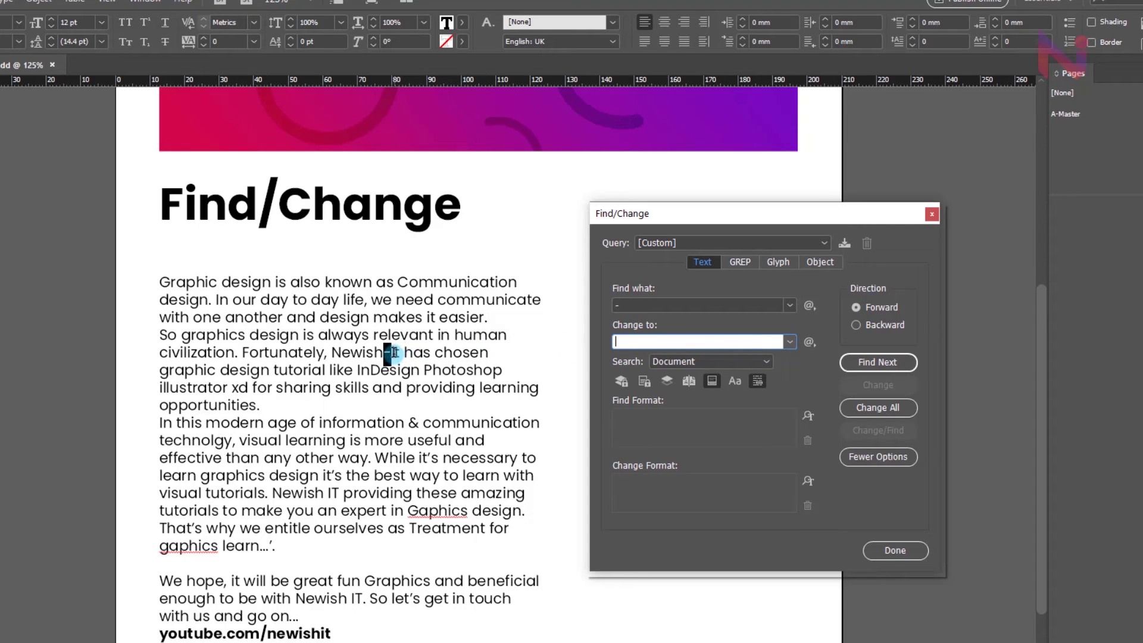
click(809, 343)
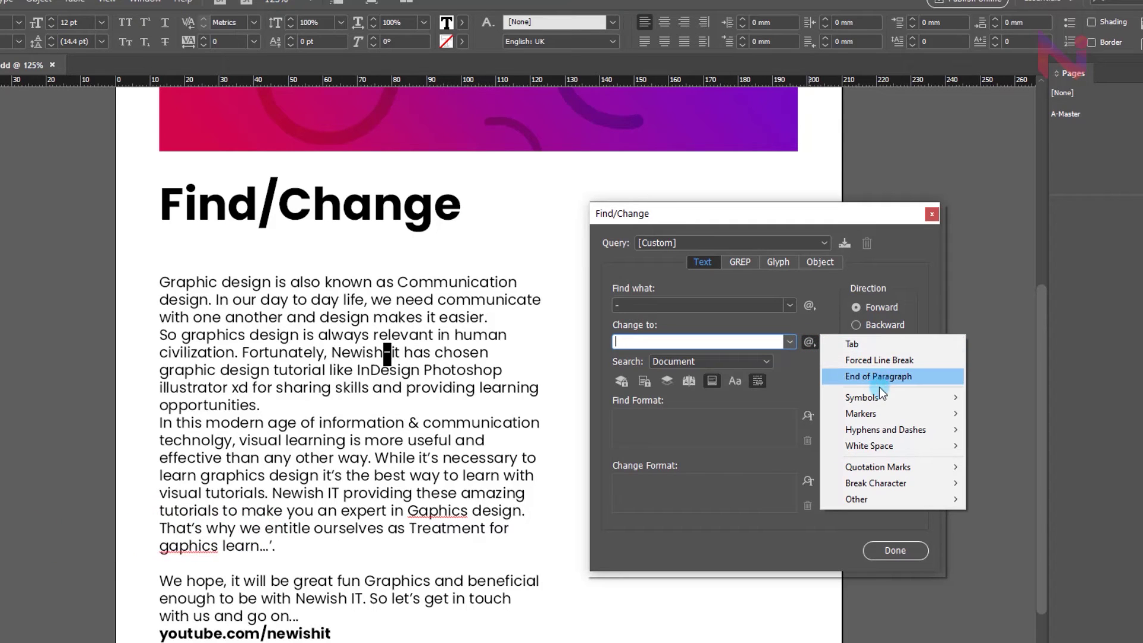
mouse_move(881, 404)
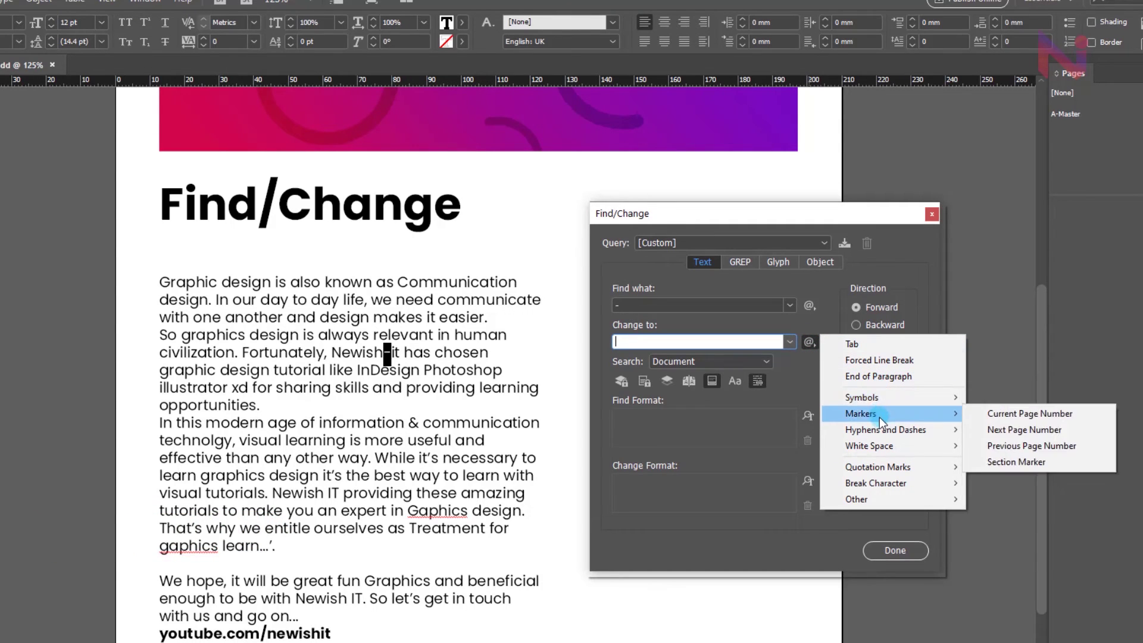
mouse_move(885, 432)
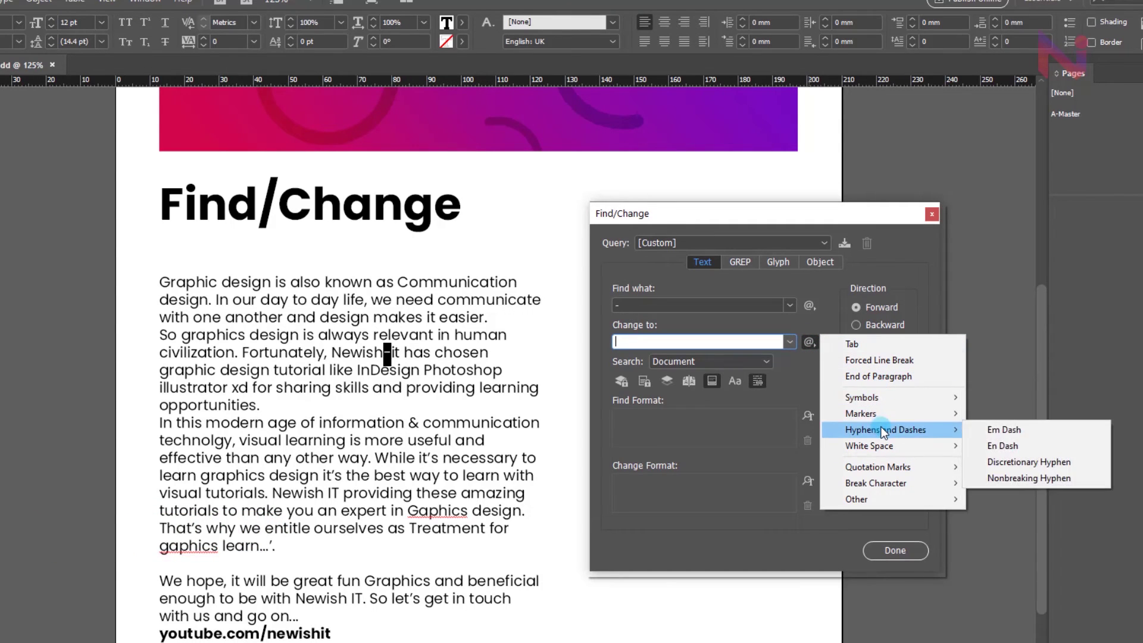
click(1001, 428)
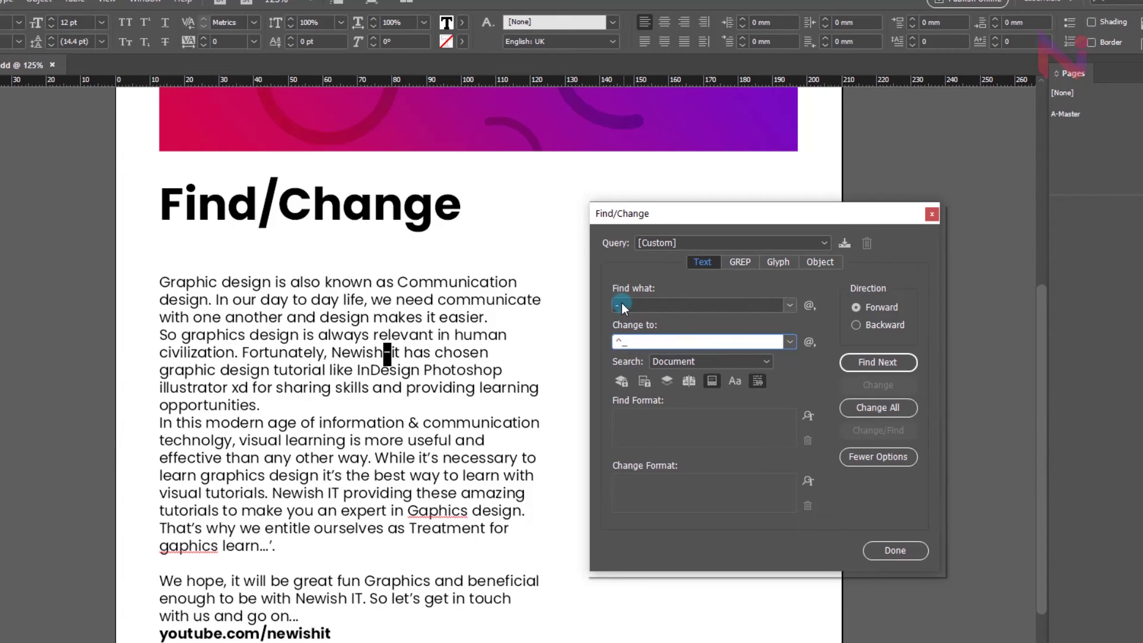
click(635, 343)
Try to replace every hyphen in the document with an em dash at once
click(872, 376)
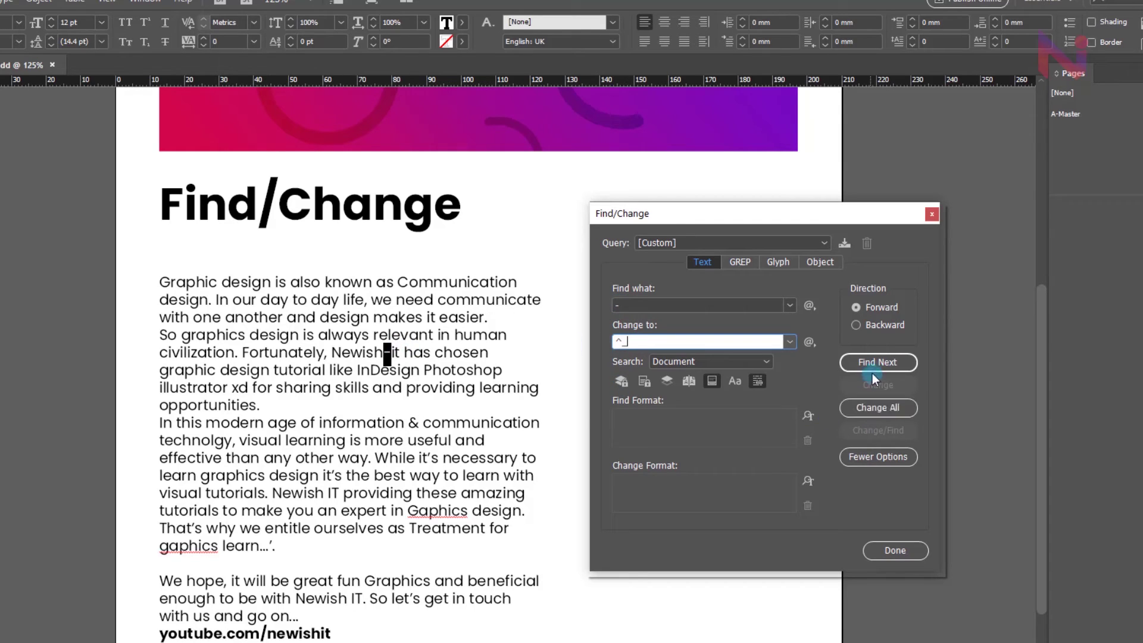
click(880, 410)
click(669, 394)
click(400, 355)
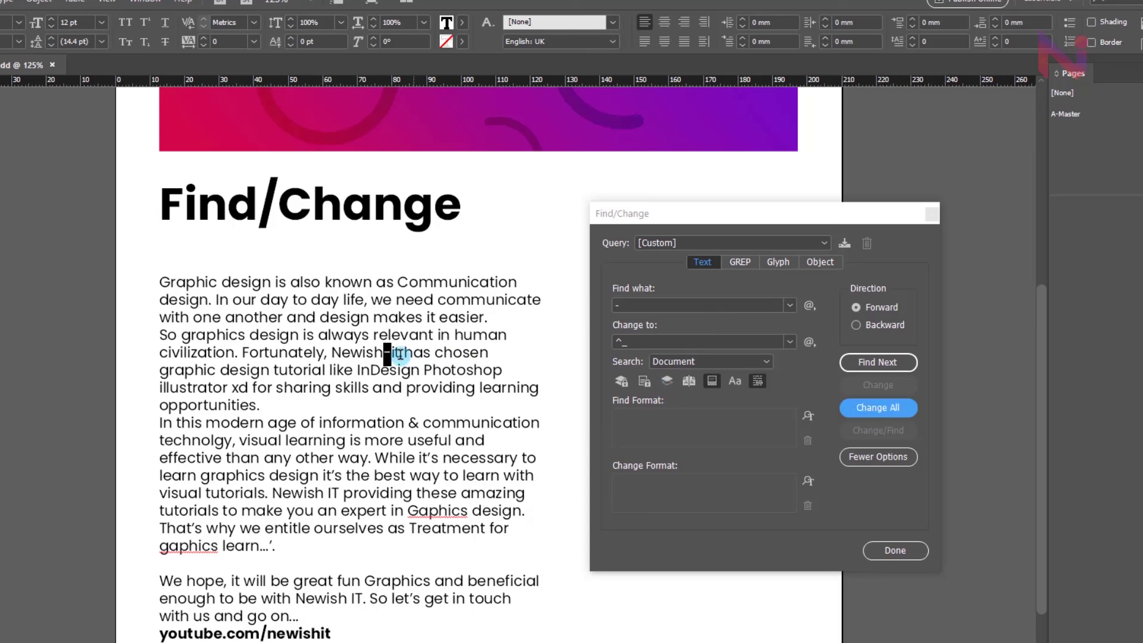
Turn off the whole-word restriction for the hyphen search
click(705, 423)
click(757, 381)
click(767, 423)
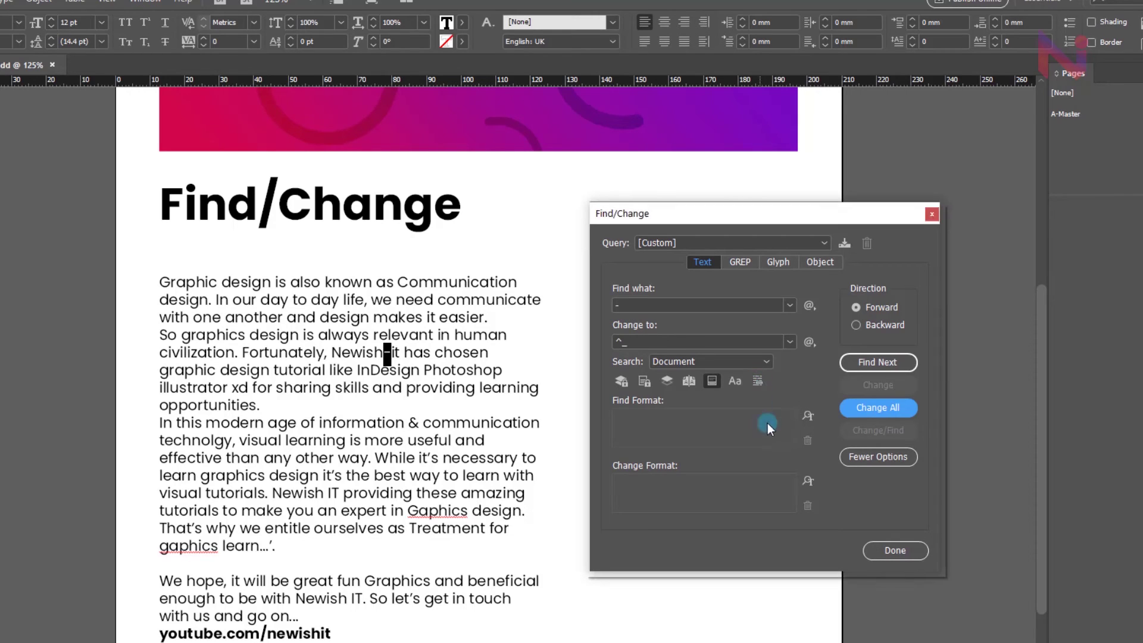
Replace all hyphens in the document with em dashes, and deselect the replaced character in the body text
click(876, 407)
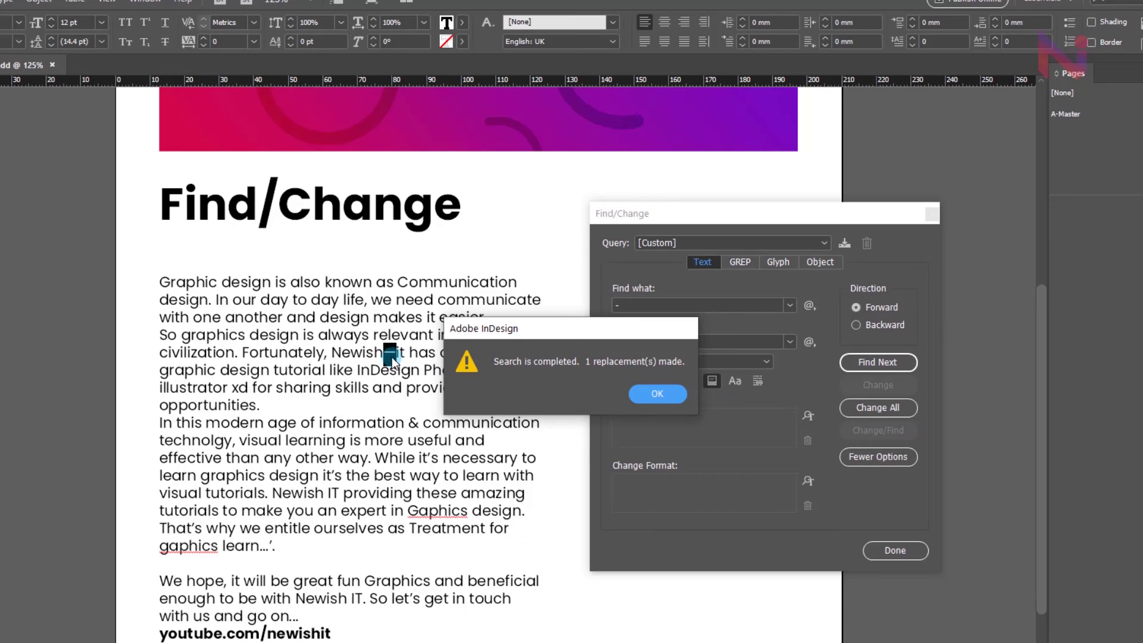
click(658, 394)
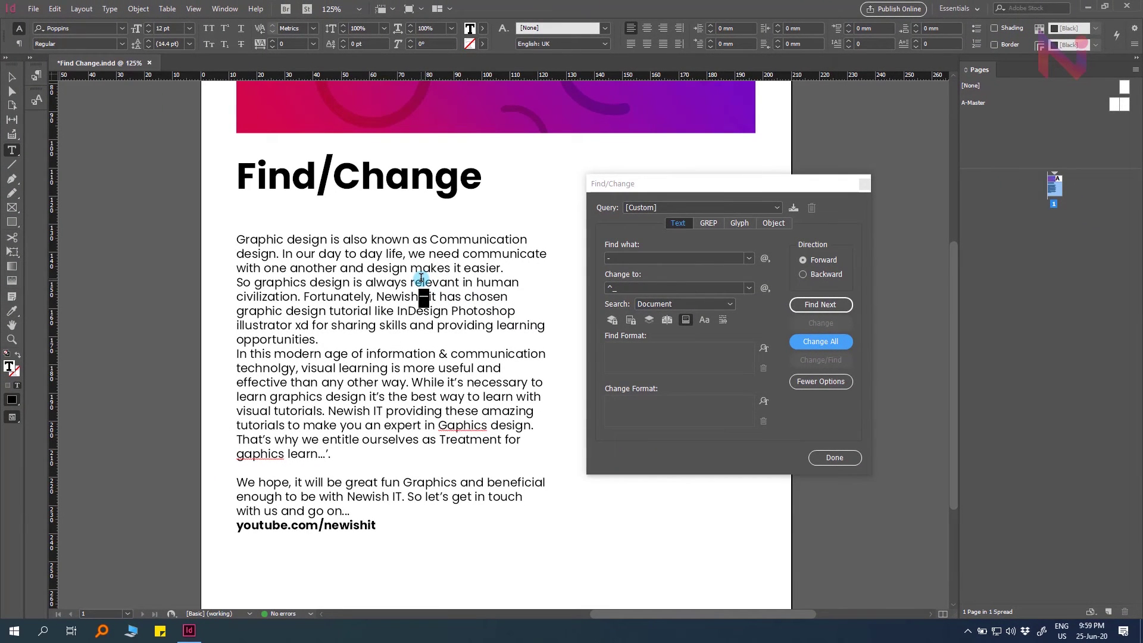
mouse_move(651, 185)
mouse_down()
mouse_move(713, 194)
mouse_move(657, 194)
mouse_move(664, 185)
mouse_up()
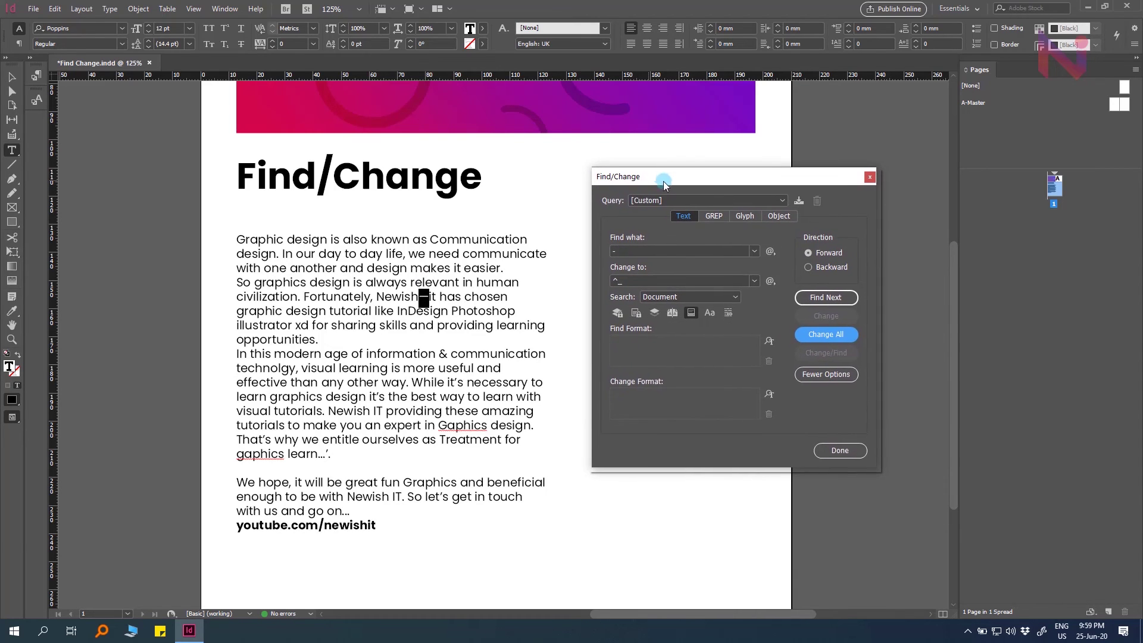
drag(306, 269, 310, 285)
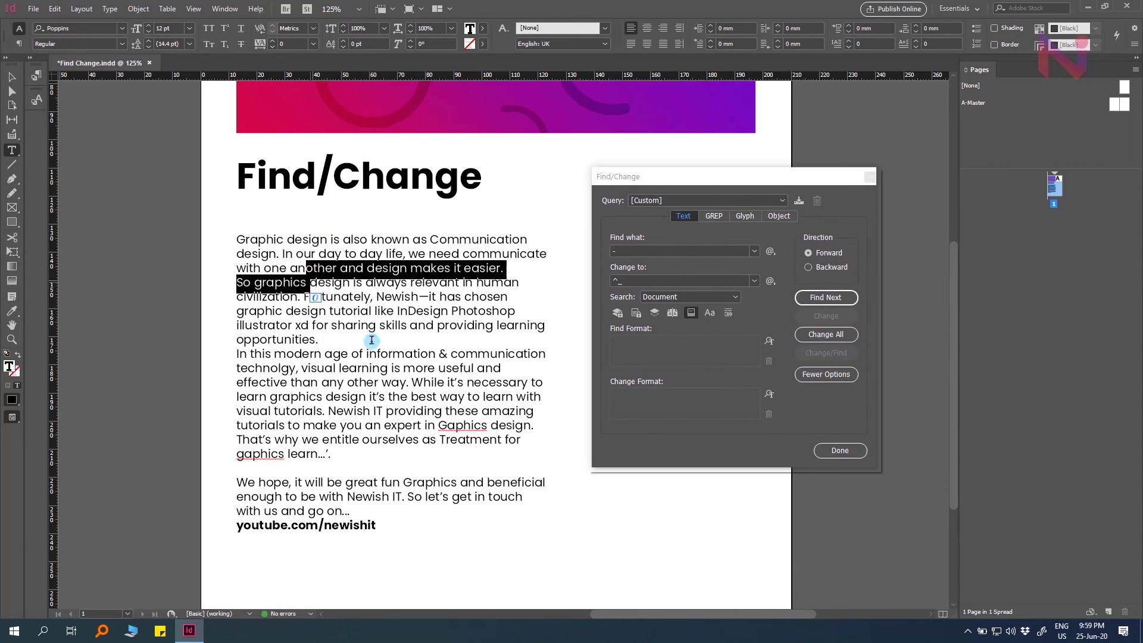
click(394, 367)
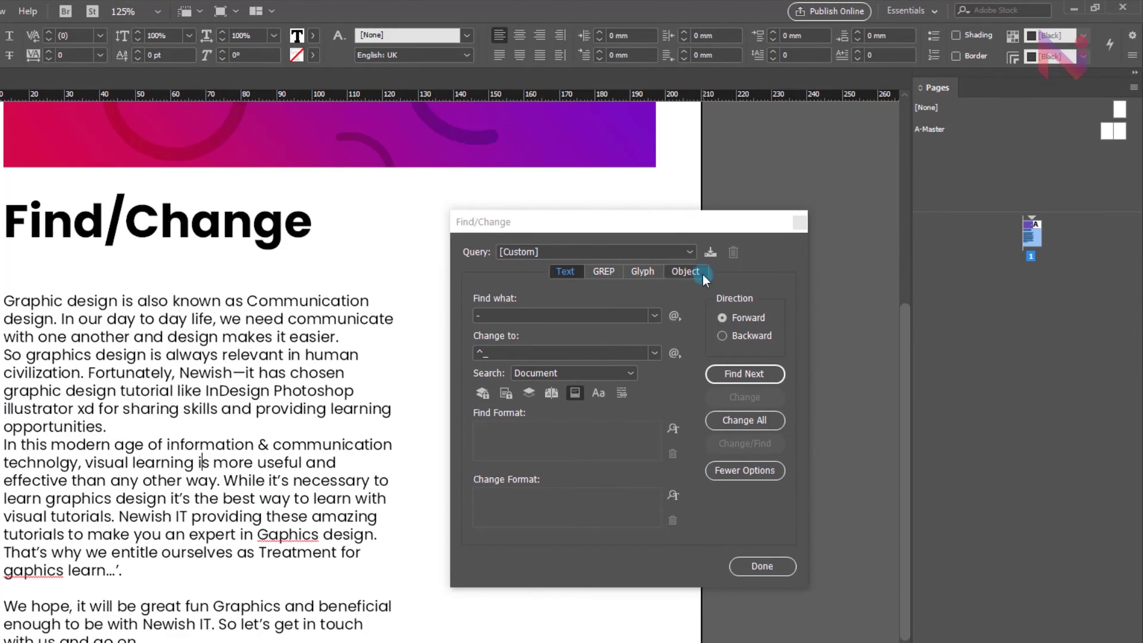
Look through the Object, Glyph and GREP search types of Find/Change, and return to the Text search
click(694, 272)
click(641, 273)
click(602, 271)
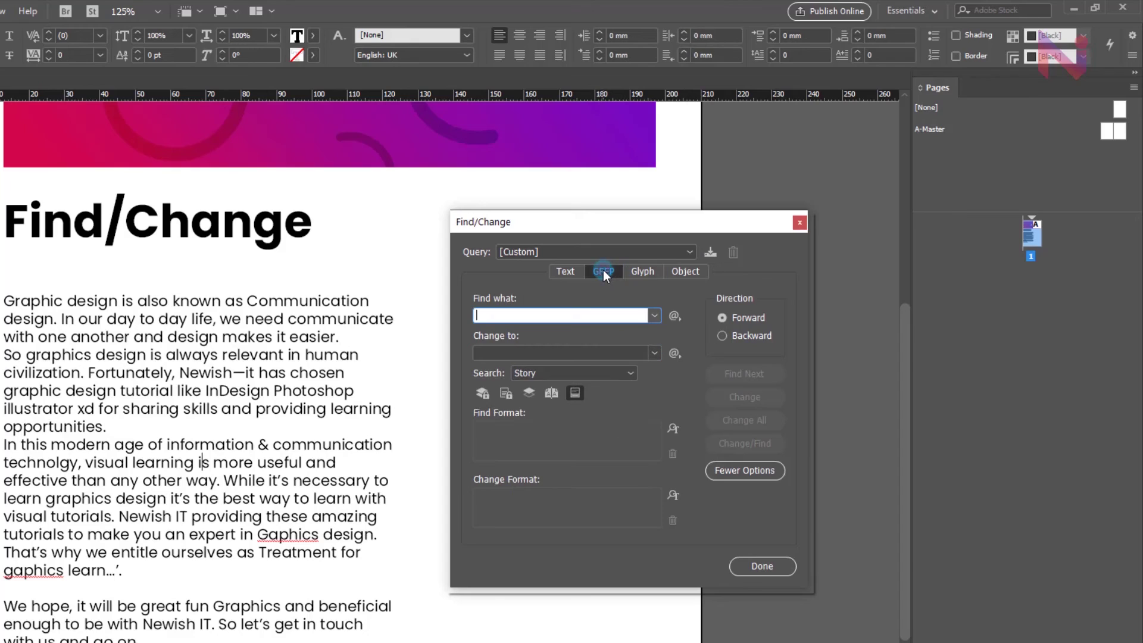
click(623, 323)
click(687, 271)
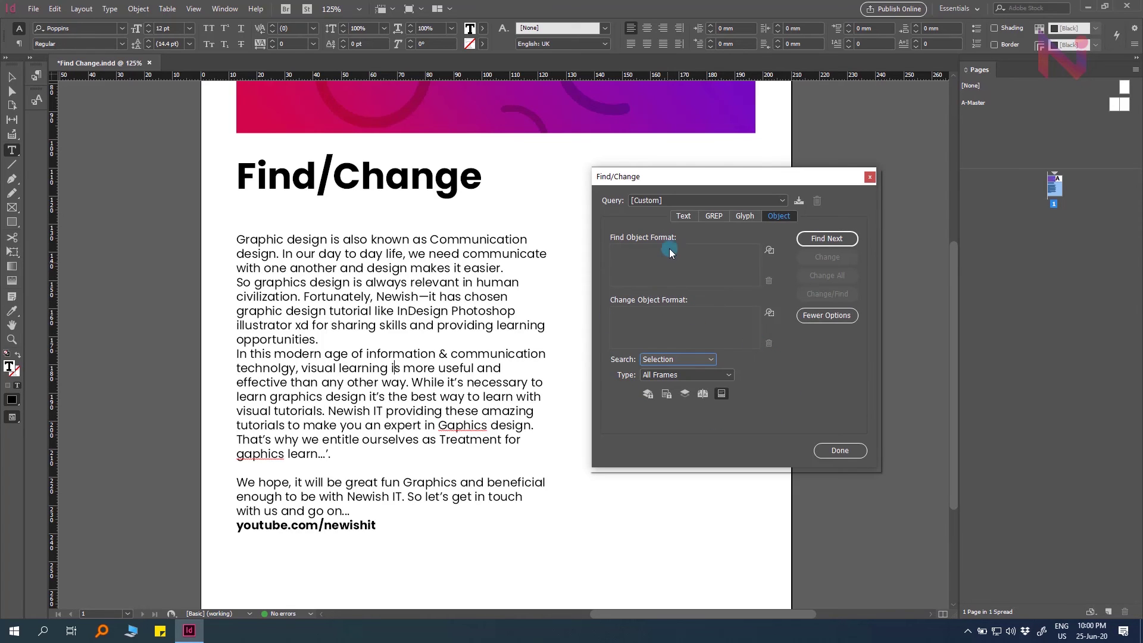
click(684, 219)
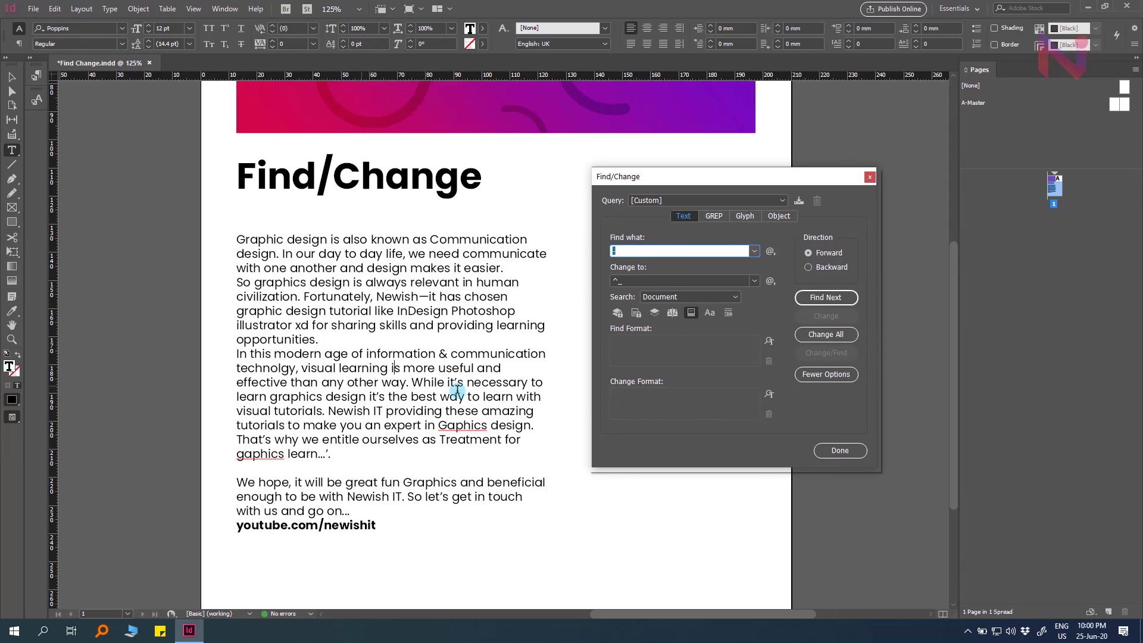